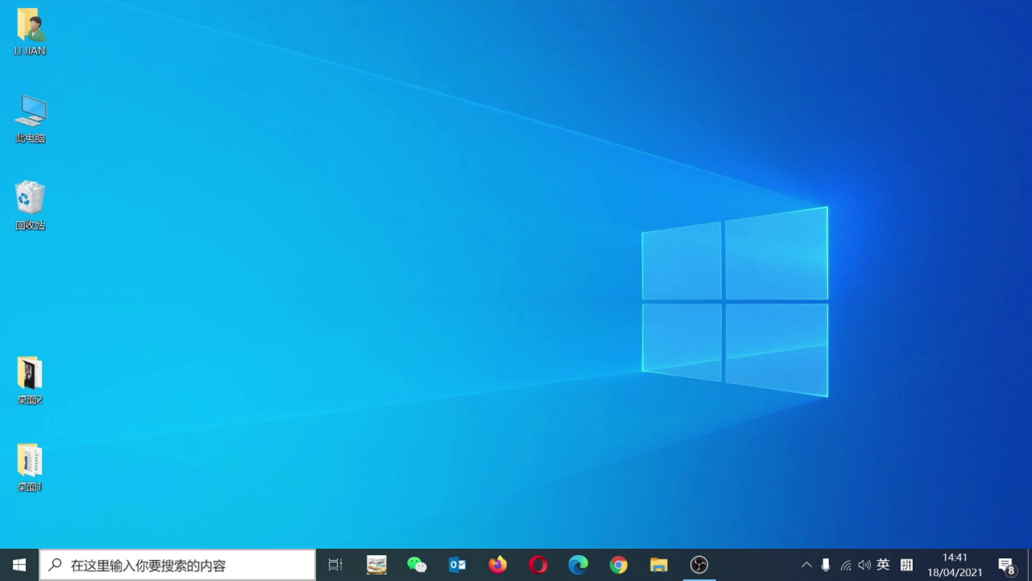
Search Windows for 'setting', then clear the search box to retype it
{"action": "left_click", "coordinate": [233, 565]}
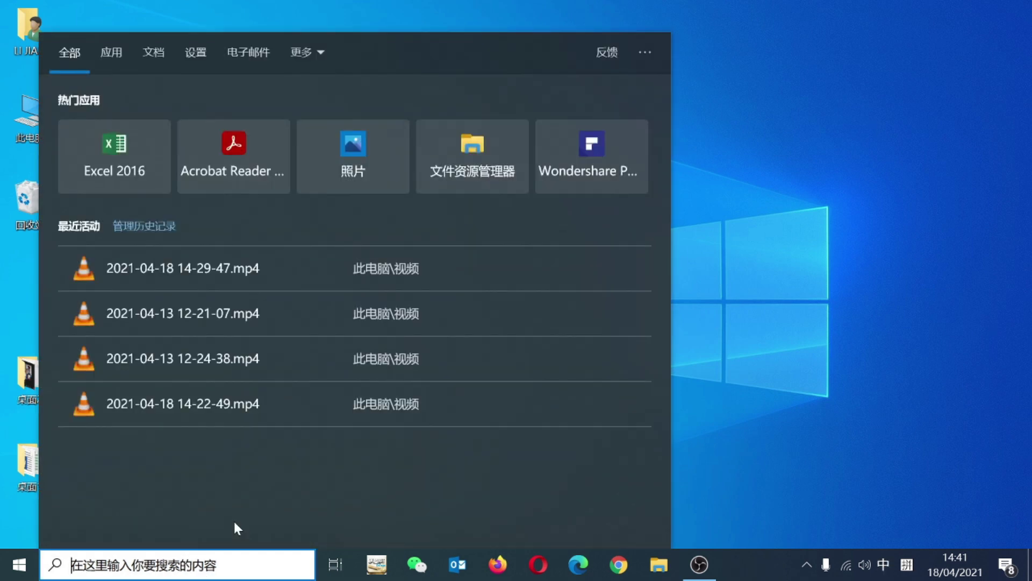
{"action": "type", "text": "s"}
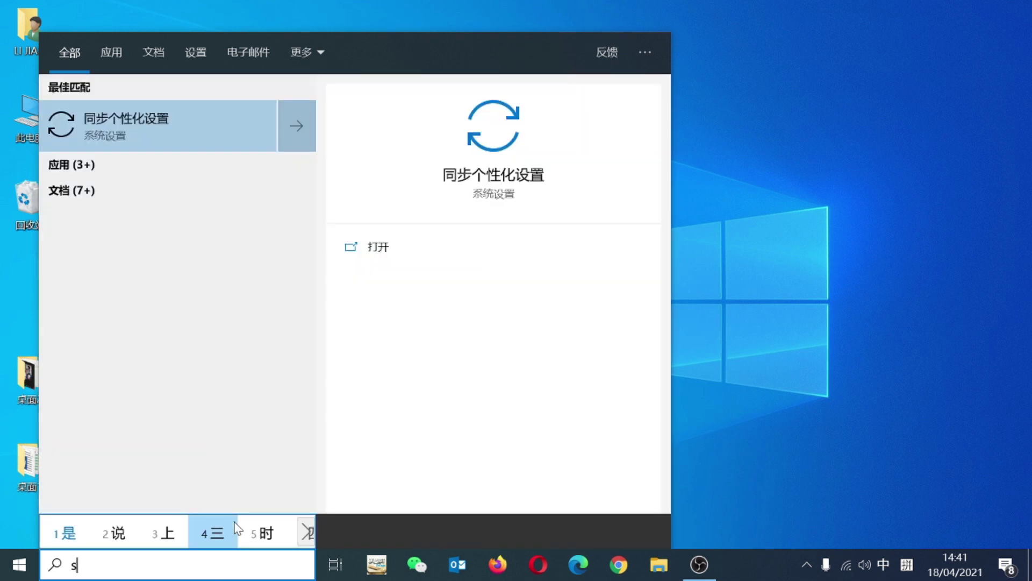
{"action": "type", "text": "etti"}
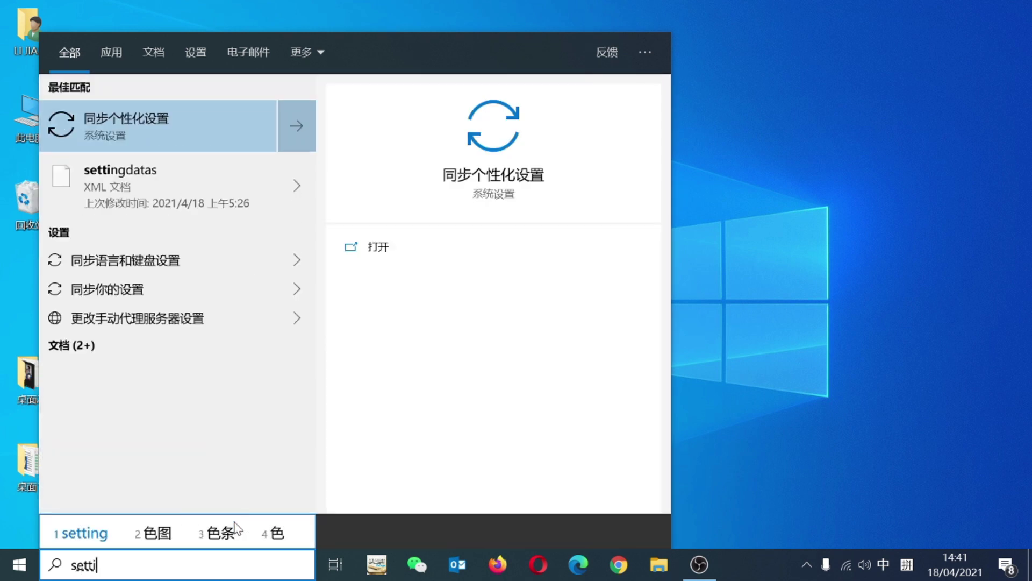
{"action": "type", "text": "ng"}
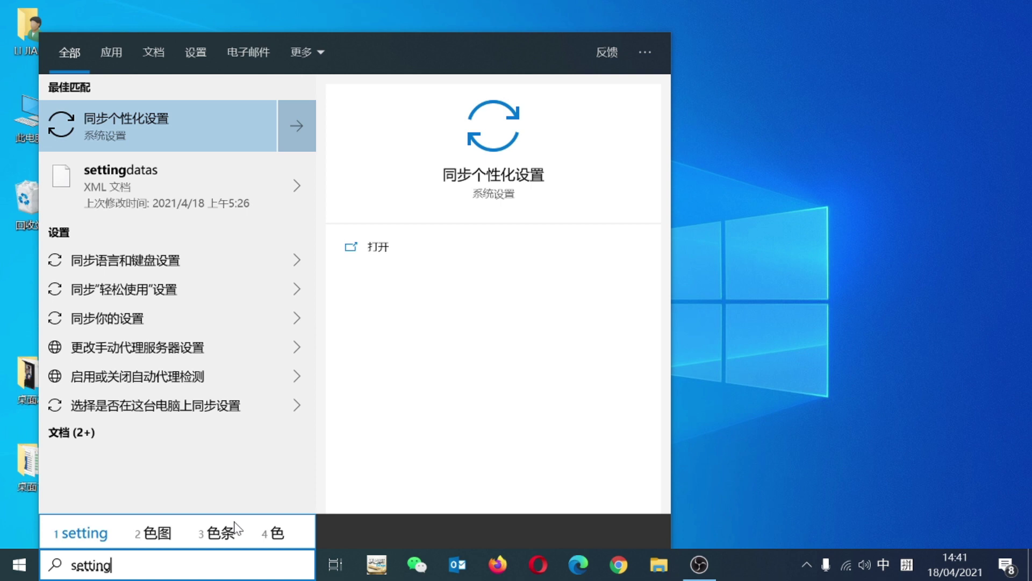
{"action": "left_click", "coordinate": [103, 531]}
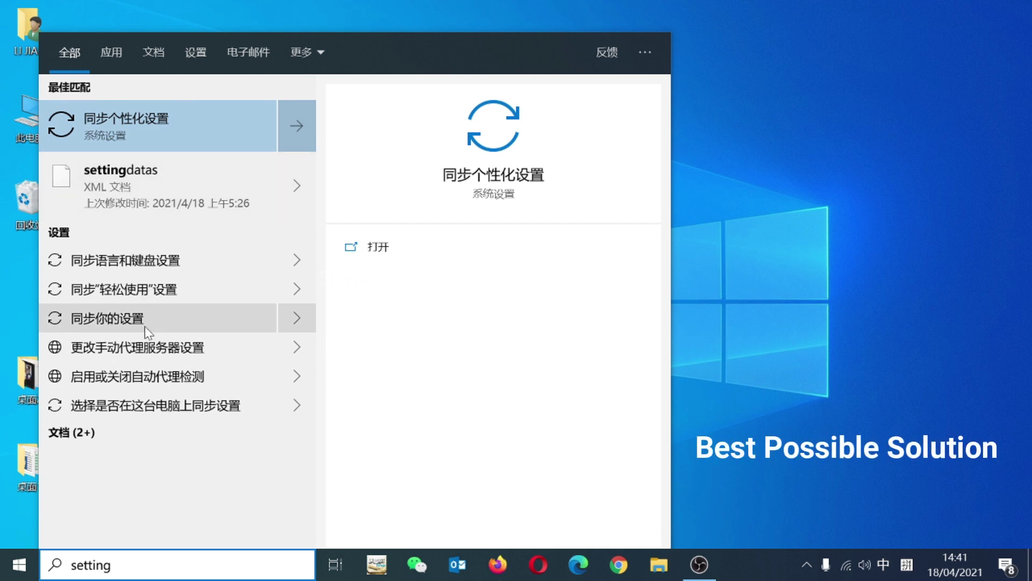
{"action": "double_click", "coordinate": [111, 565]}
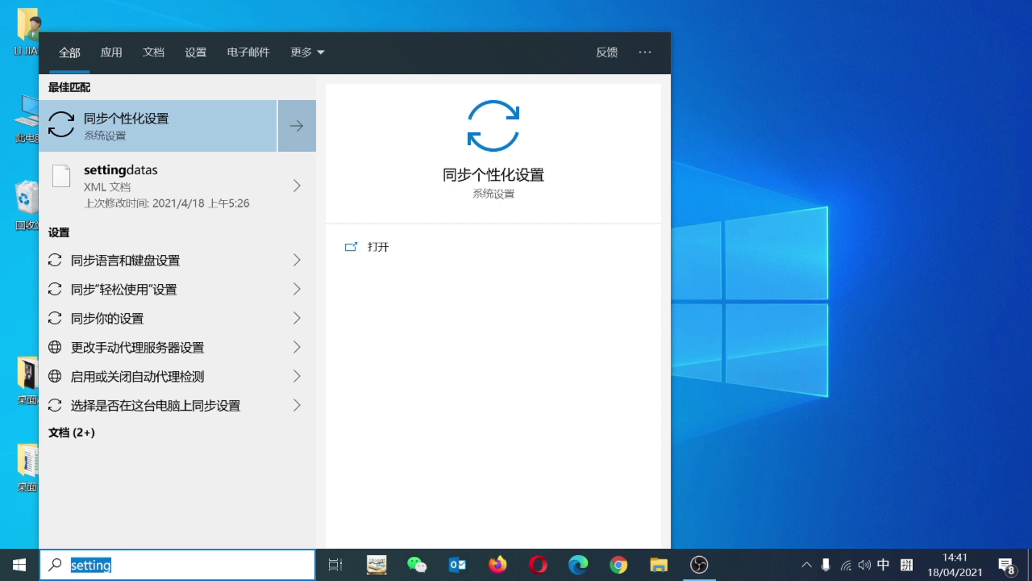
{"action": "key", "text": "BackSpace"}
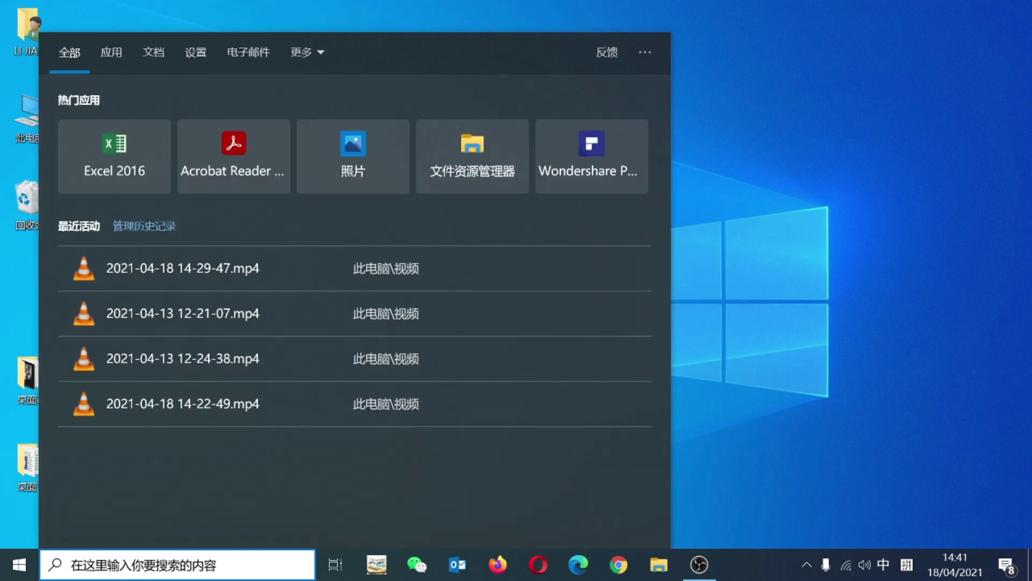
{"action": "type", "text": "s"}
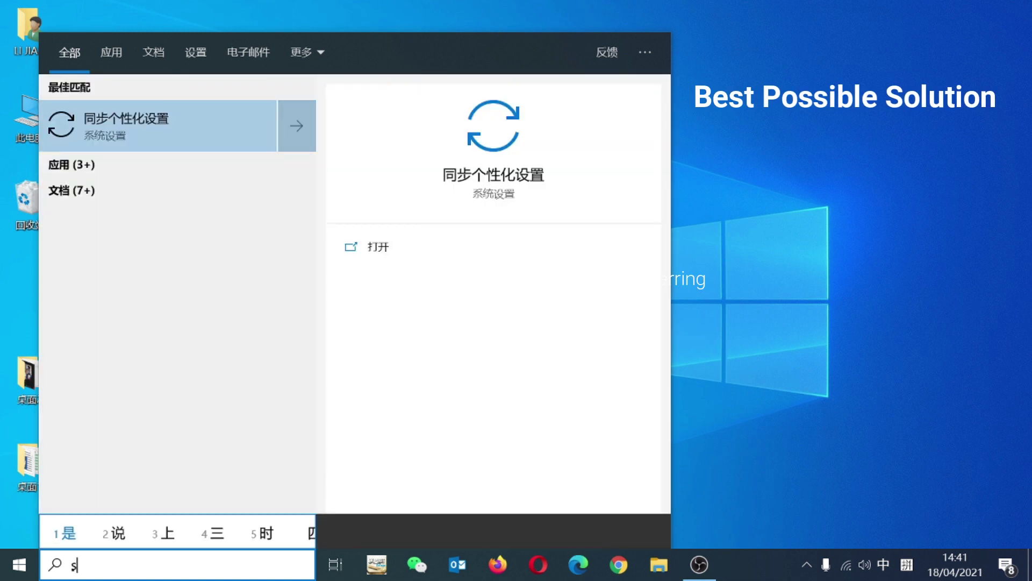
{"action": "type", "text": "h"}
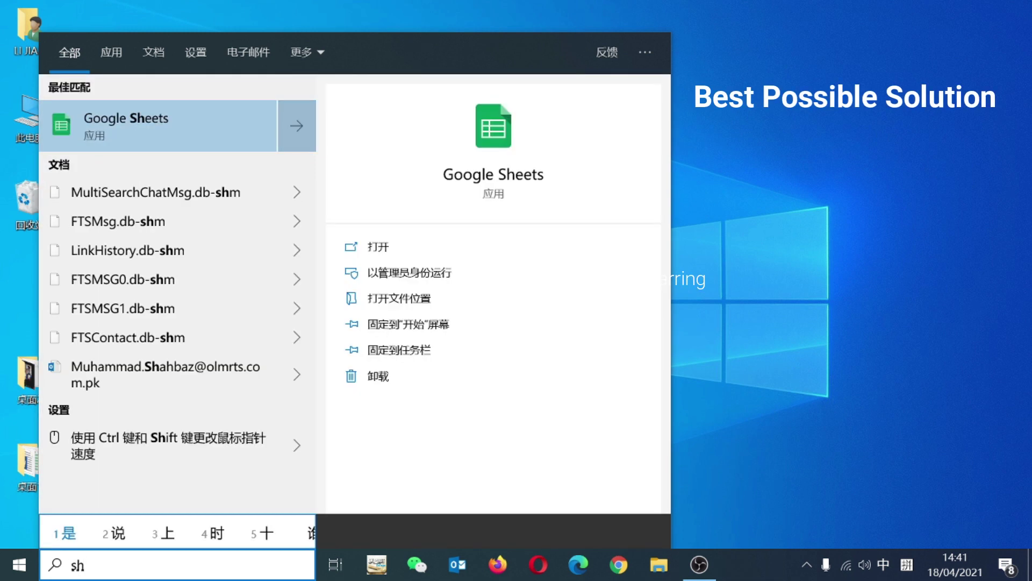
{"action": "type", "text": "e"}
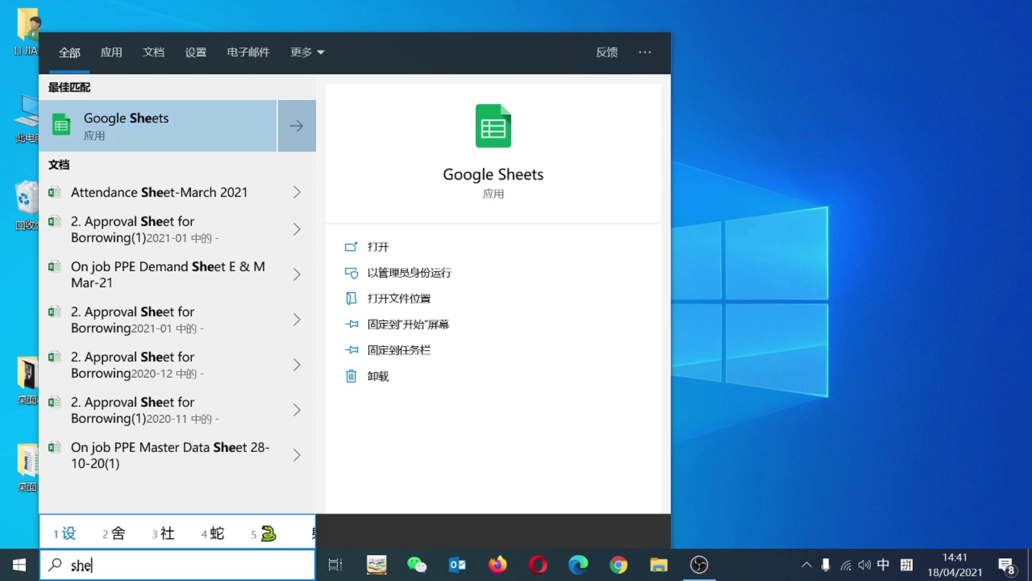
{"action": "type", "text": "'zh"}
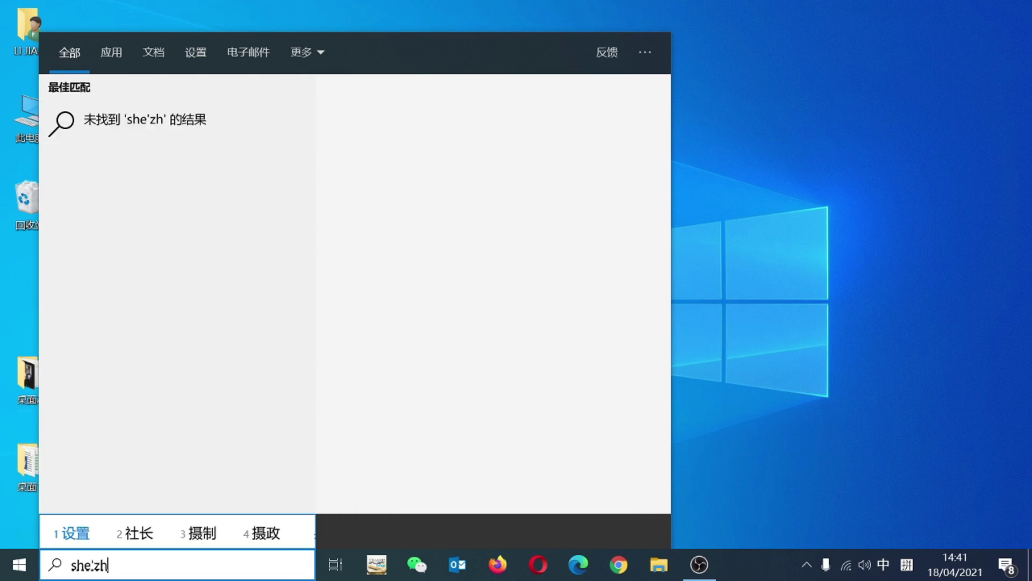
{"action": "type", "text": "i"}
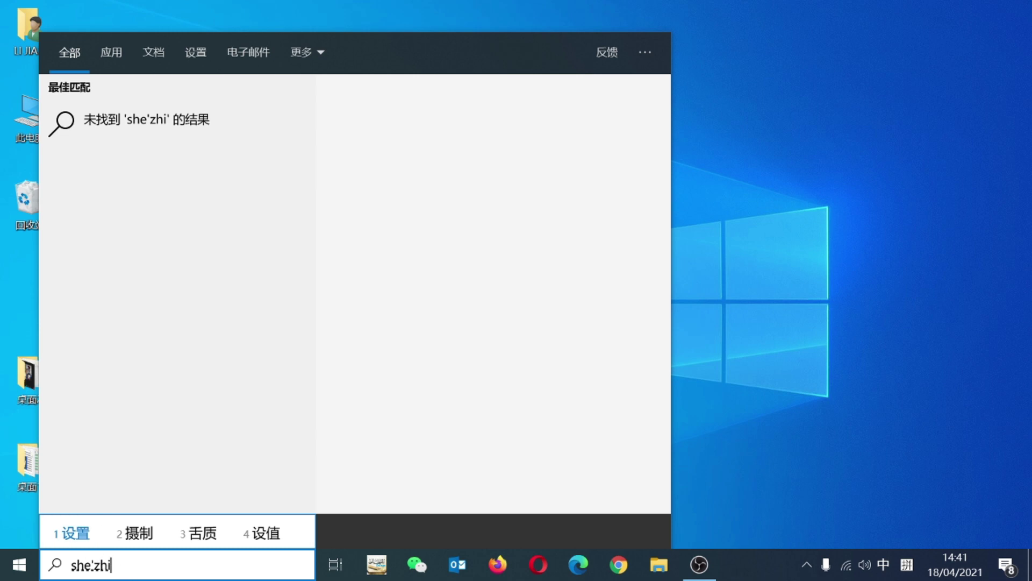
Pick the 设置 search result and open the 时间和语言 category in Settings
{"action": "left_click", "coordinate": [81, 539]}
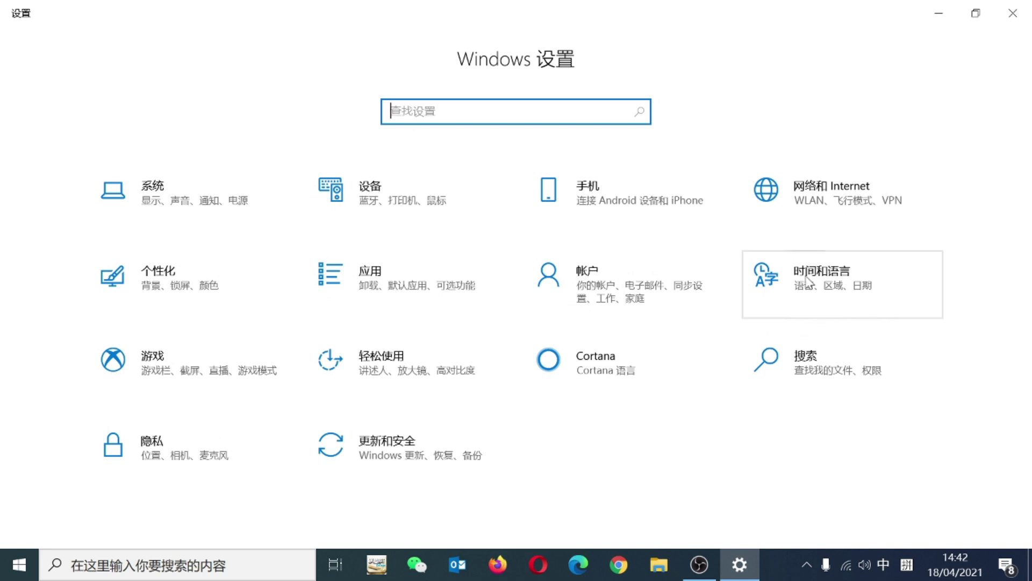
{"action": "left_click", "coordinate": [839, 281]}
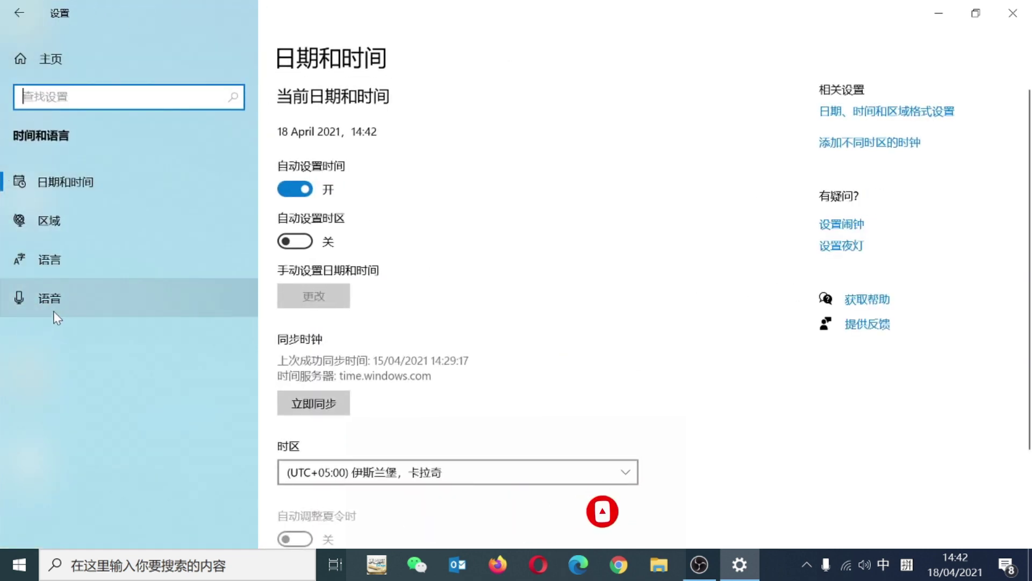
On the 语言 page, reselect English (United Kingdom) as the Windows display language
{"action": "left_click", "coordinate": [50, 263]}
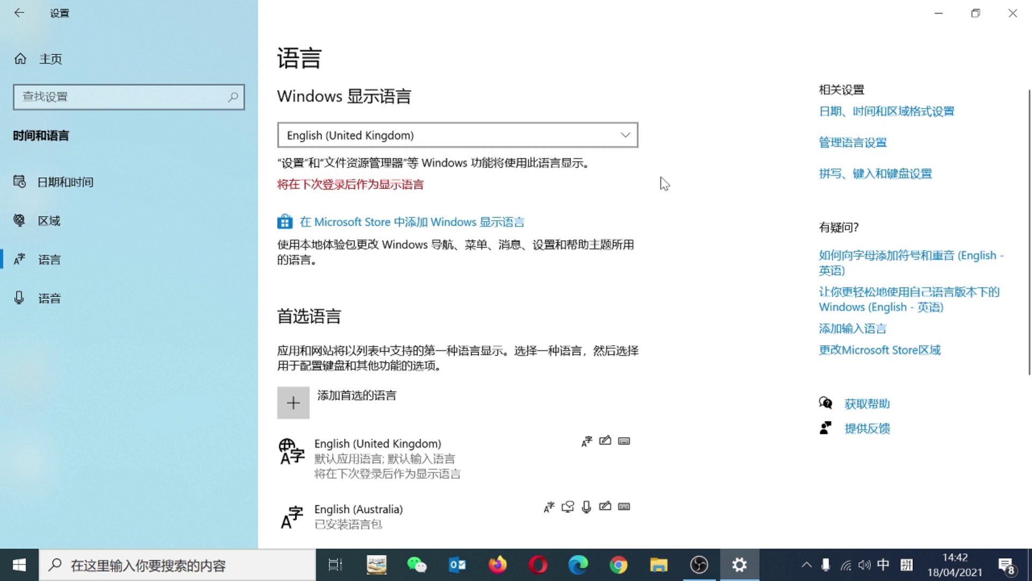
{"action": "left_click", "coordinate": [630, 143]}
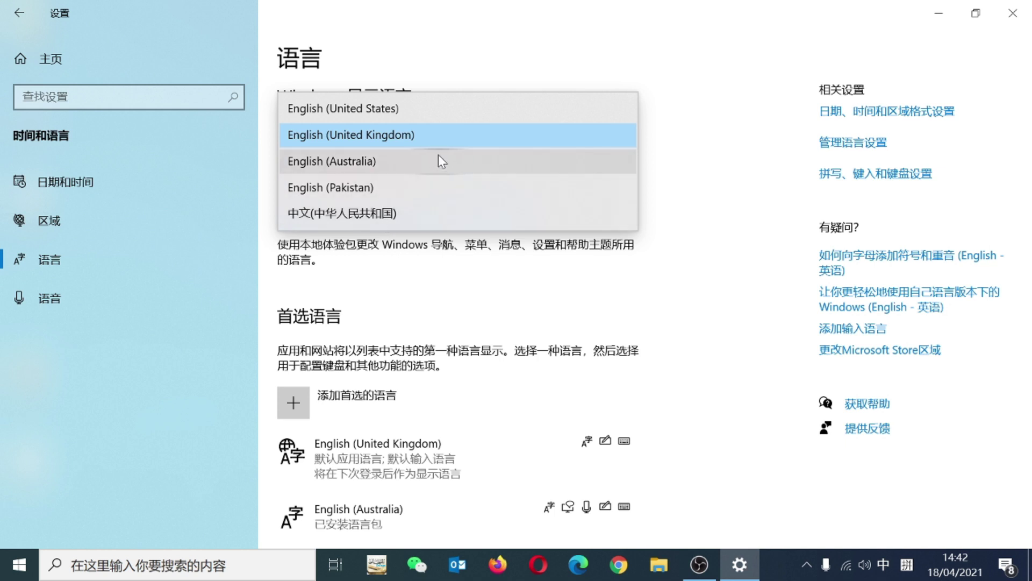
{"action": "left_click", "coordinate": [681, 143]}
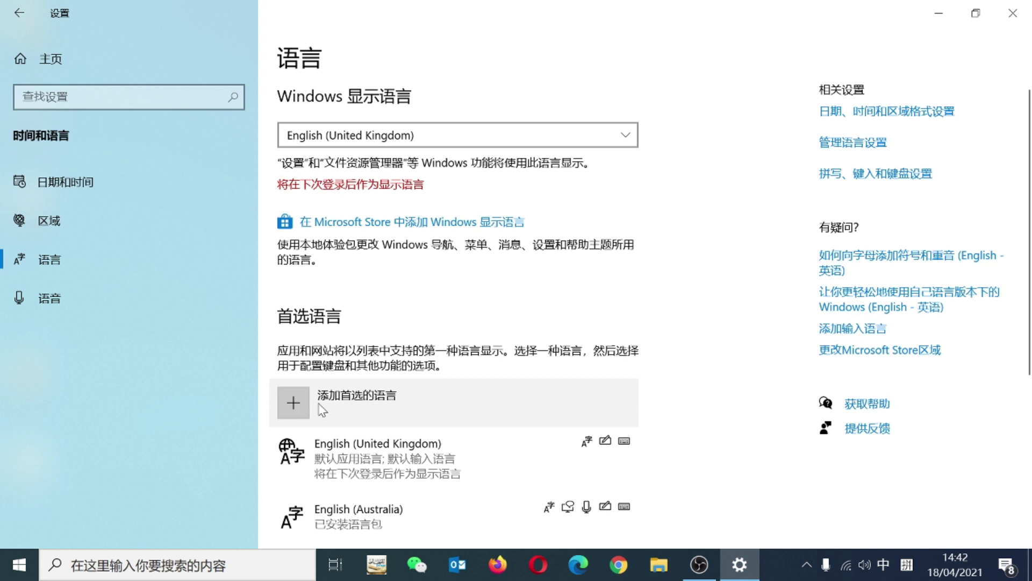
Add a preferred language, searching 'english' and choosing English (Singapore)
{"action": "left_click", "coordinate": [300, 405]}
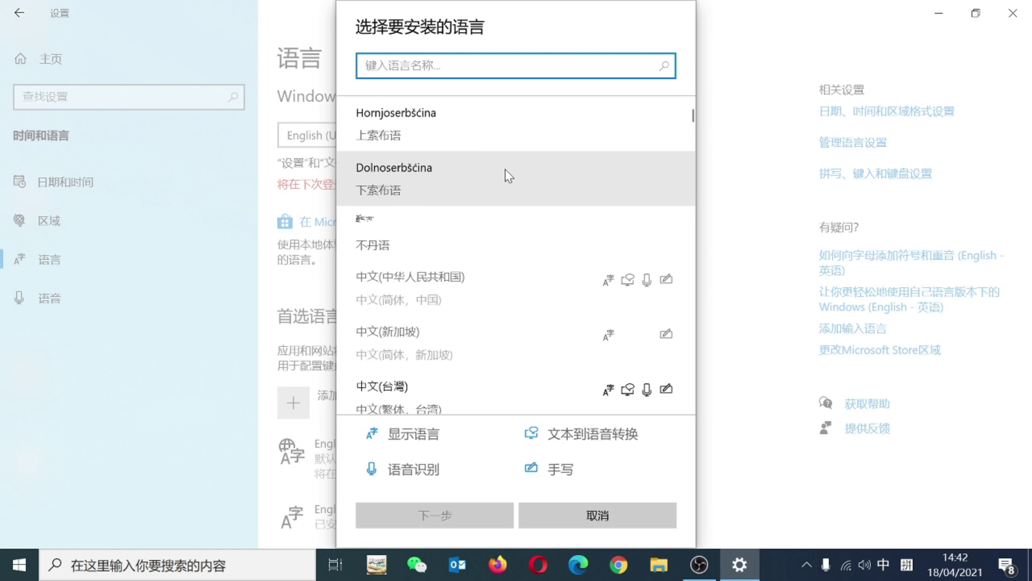
{"action": "type", "text": "english"}
{"action": "key", "text": "Return"}
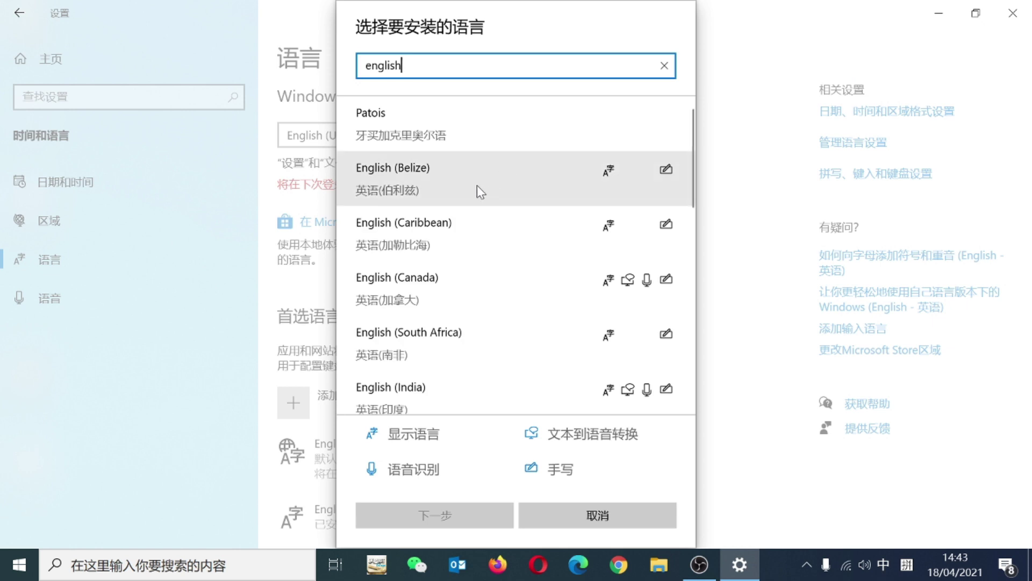
{"action": "scroll", "coordinate": [480, 234], "scroll_direction": "down", "scroll_amount": 1}
{"action": "scroll", "coordinate": [481, 244], "scroll_direction": "down", "scroll_amount": 2}
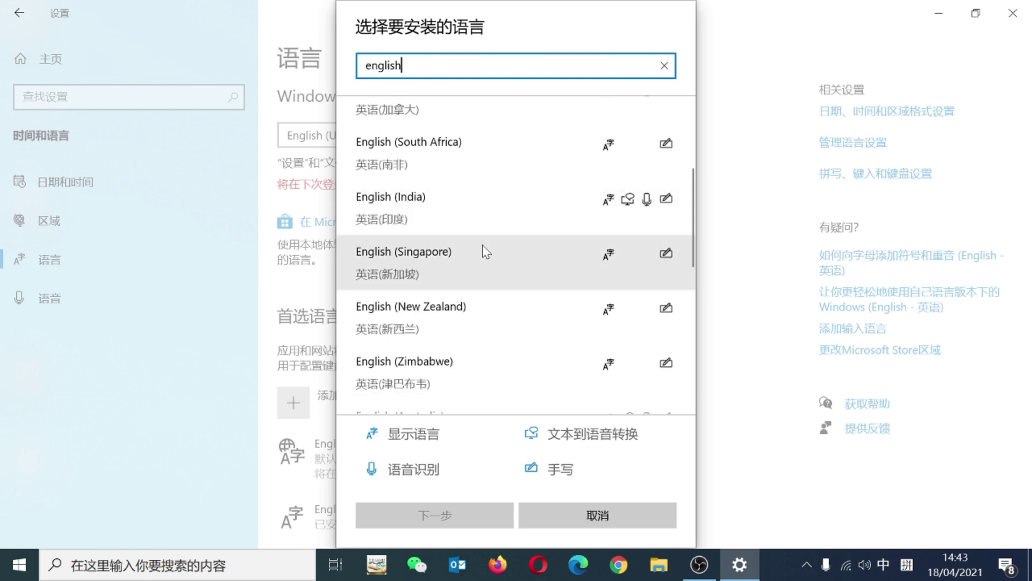
{"action": "left_click", "coordinate": [440, 260]}
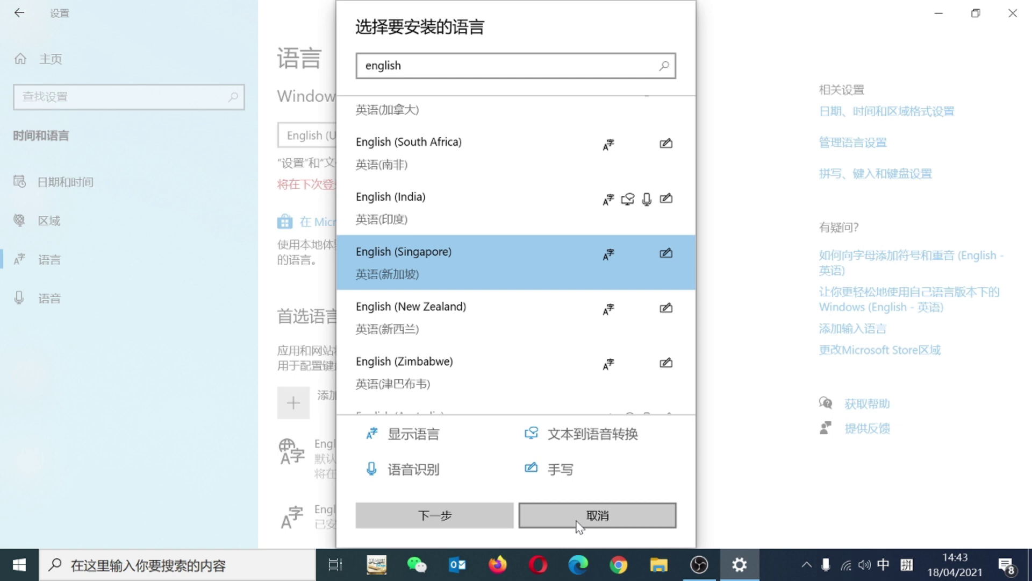
Install English (Singapore) with 'Set as my display language' ticked
{"action": "left_click", "coordinate": [500, 516]}
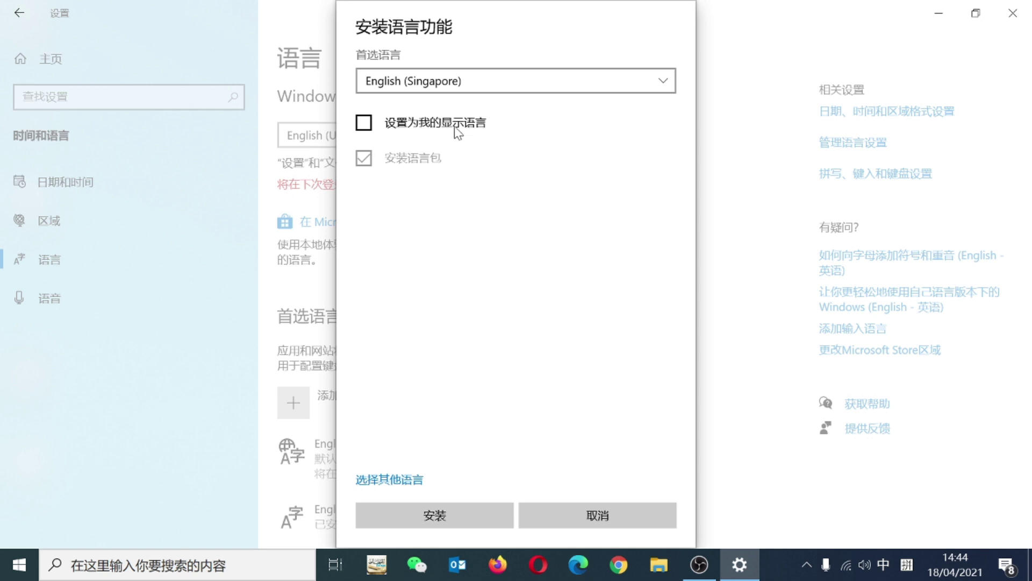
{"action": "left_click", "coordinate": [367, 129]}
{"action": "left_click", "coordinate": [449, 523]}
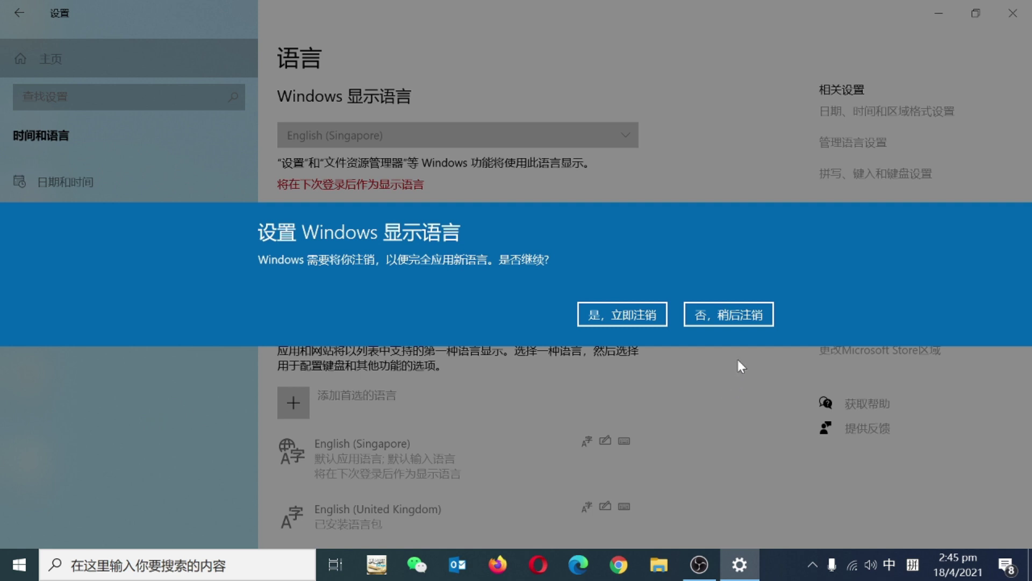
Postpone sign-out and switch the display language to English (United Kingdom)
{"action": "left_click", "coordinate": [711, 319]}
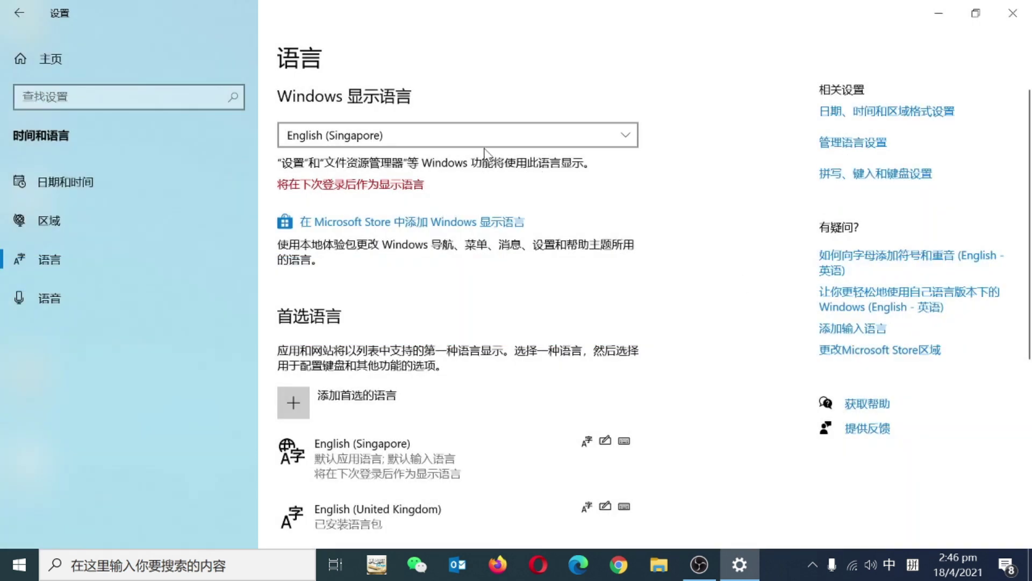
{"action": "left_click", "coordinate": [482, 142]}
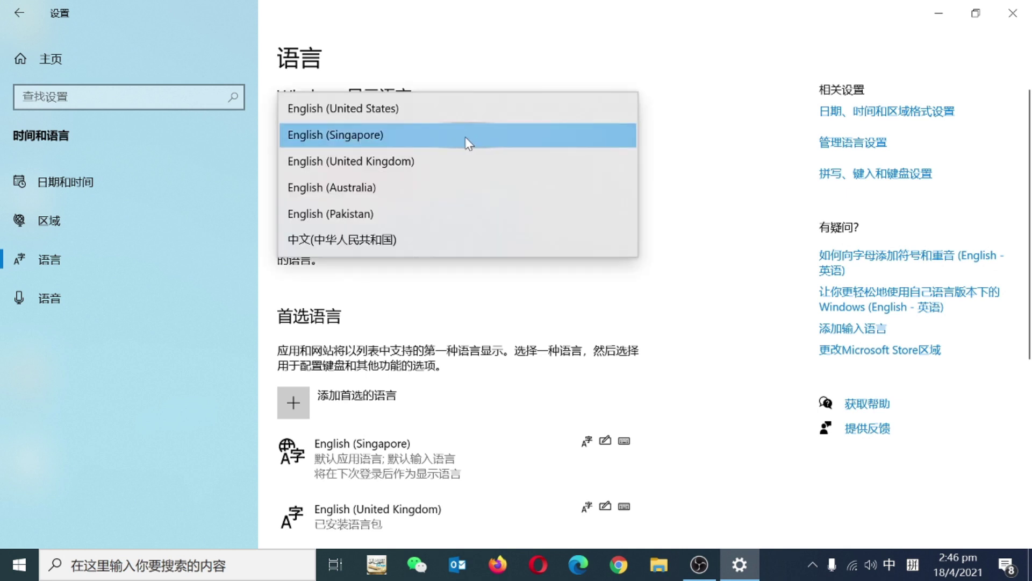
{"action": "left_click", "coordinate": [375, 163]}
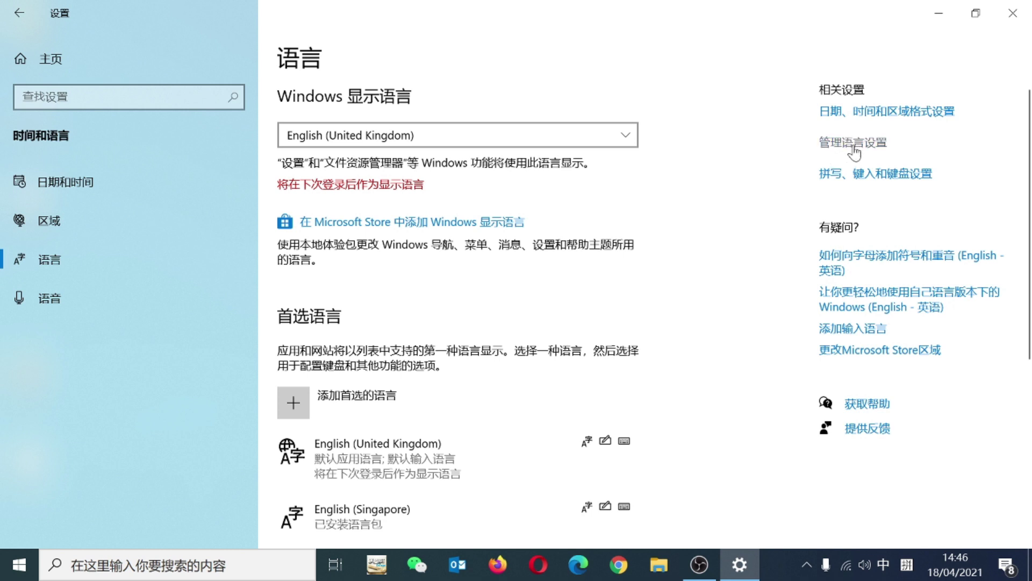
Use Administrative Copy settings with 'Welcome screen and system accounts' and 'New user accounts' ticked
{"action": "left_click", "coordinate": [860, 151]}
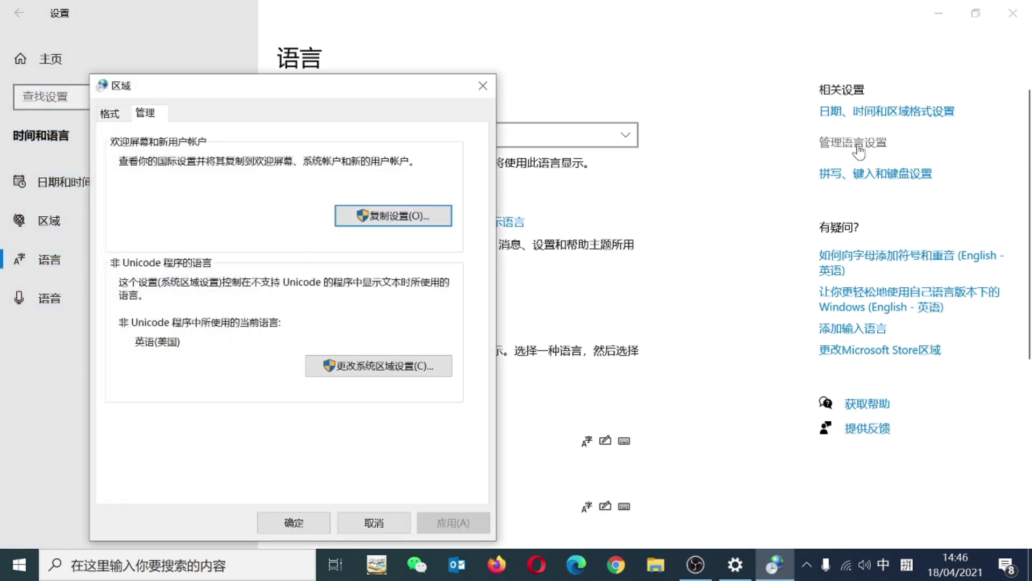
{"action": "left_click", "coordinate": [389, 222]}
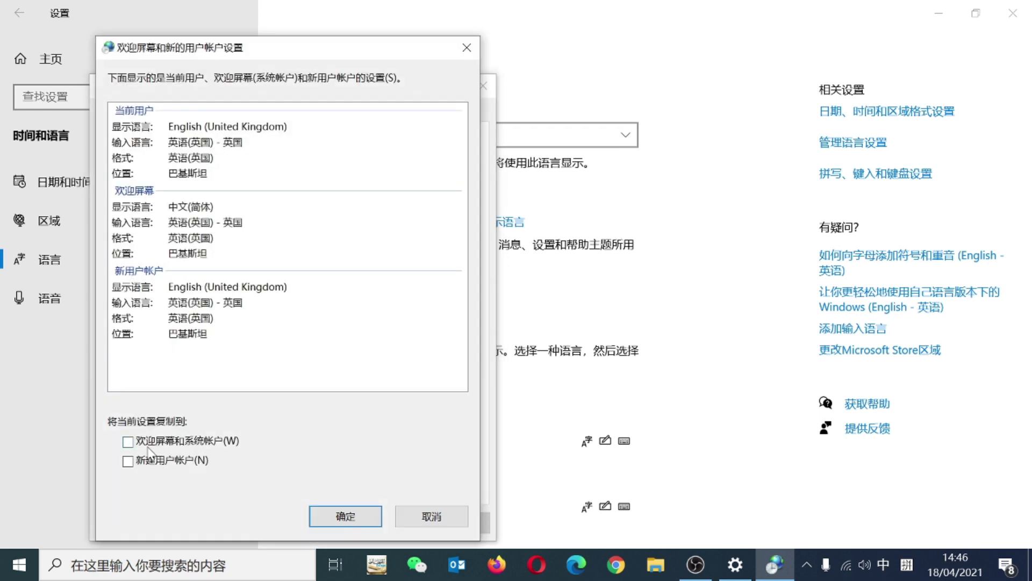
{"action": "left_click", "coordinate": [128, 442]}
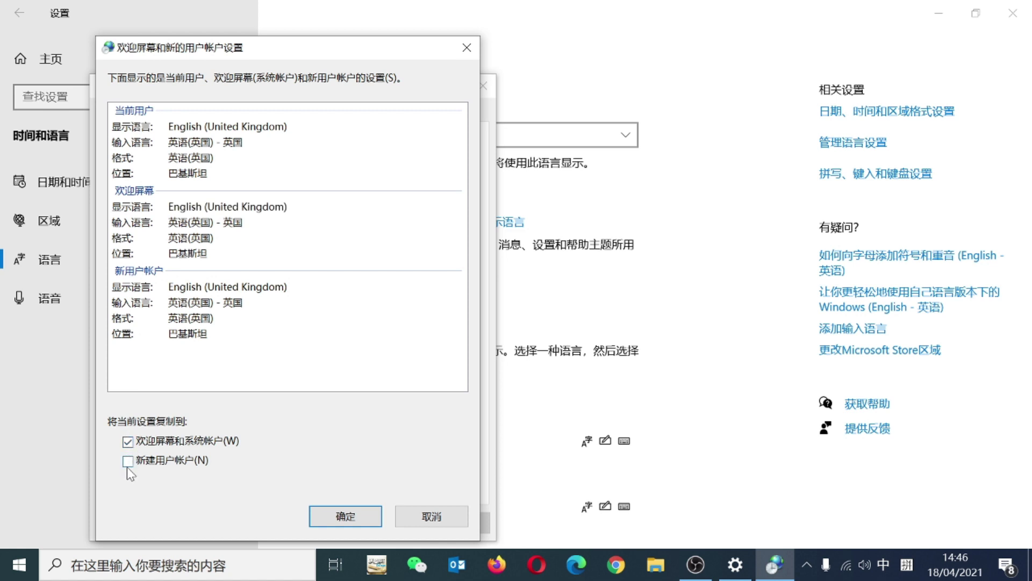
{"action": "left_click", "coordinate": [127, 462]}
{"action": "left_click", "coordinate": [346, 517]}
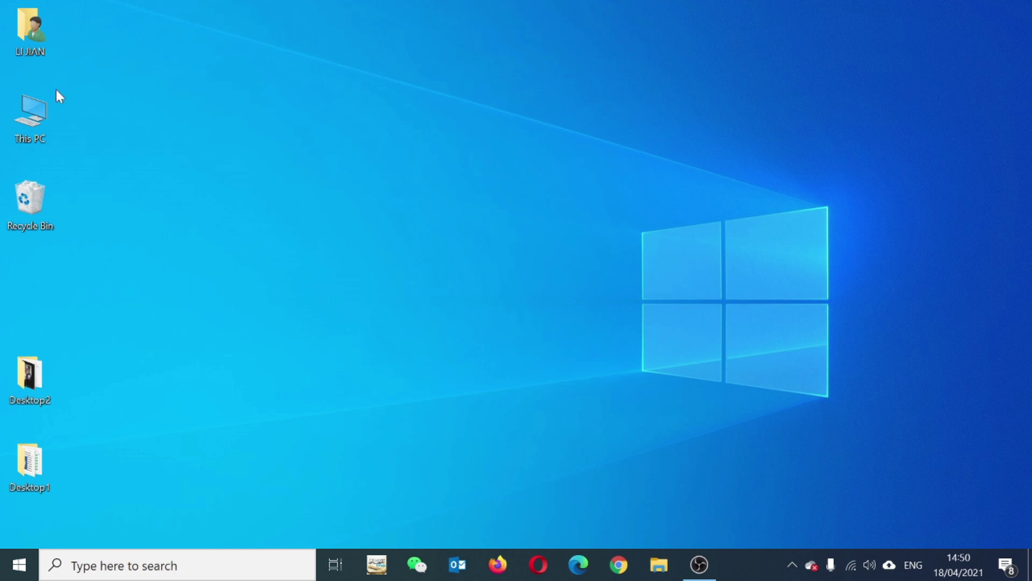
{"action": "left_click", "coordinate": [23, 138]}
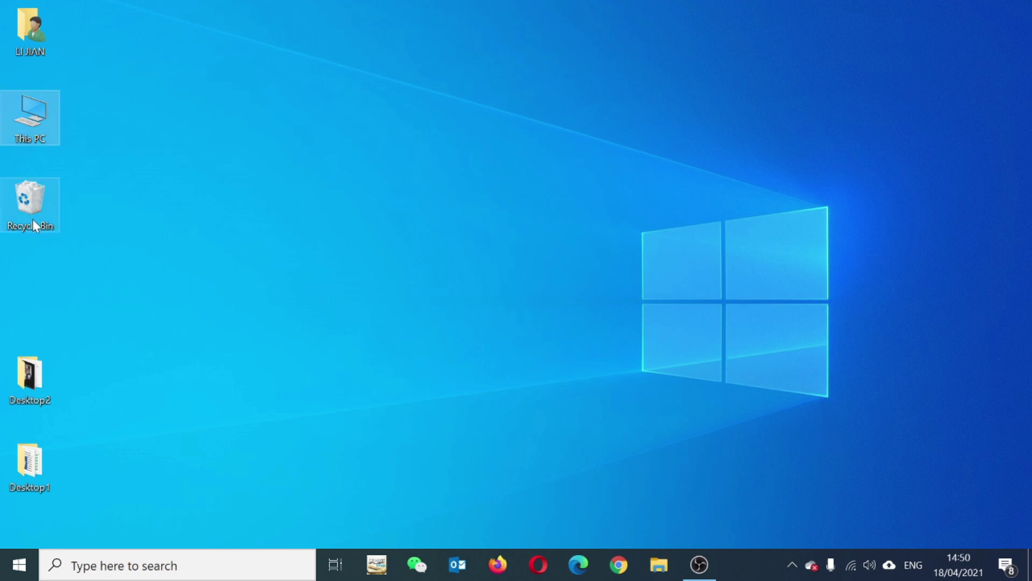
{"action": "left_click", "coordinate": [32, 219]}
{"action": "left_click", "coordinate": [20, 564]}
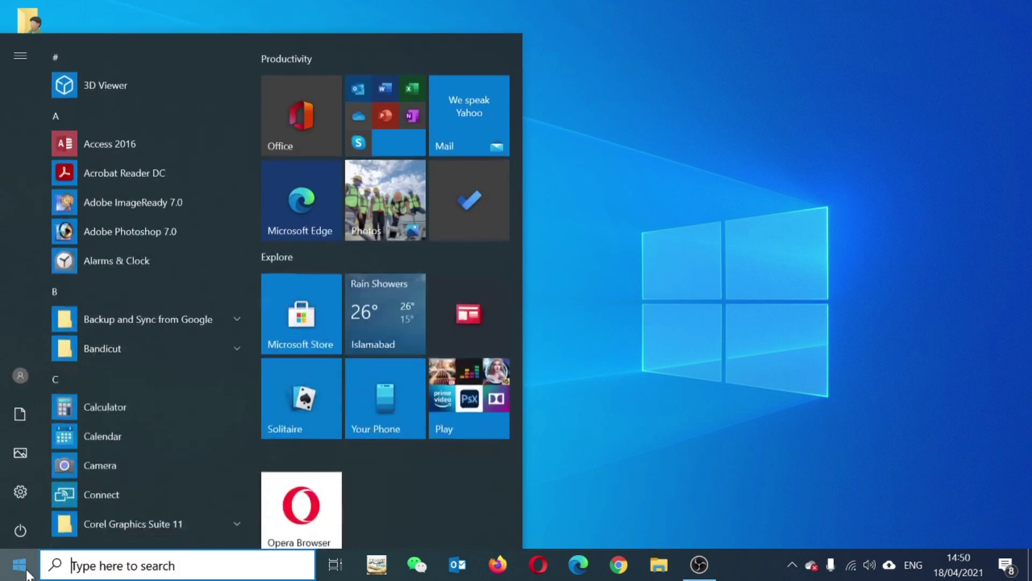
{"action": "scroll", "coordinate": [143, 303], "scroll_direction": "down", "scroll_amount": 5}
{"action": "scroll", "coordinate": [140, 345], "scroll_direction": "down", "scroll_amount": 4}
{"action": "scroll", "coordinate": [139, 342], "scroll_direction": "down", "scroll_amount": 4}
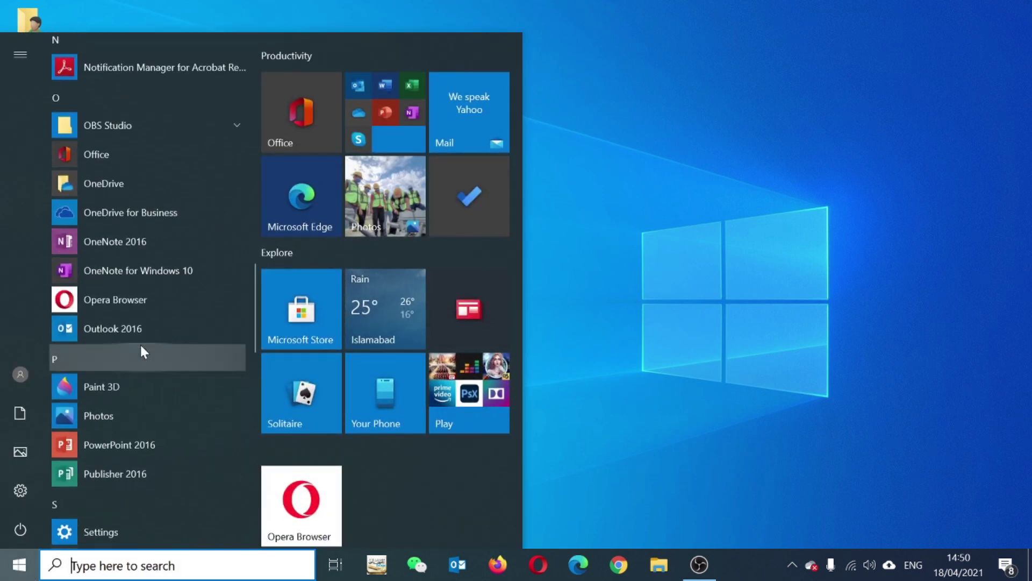
{"action": "scroll", "coordinate": [139, 343], "scroll_direction": "up", "scroll_amount": 12}
{"action": "left_click", "coordinate": [732, 200]}
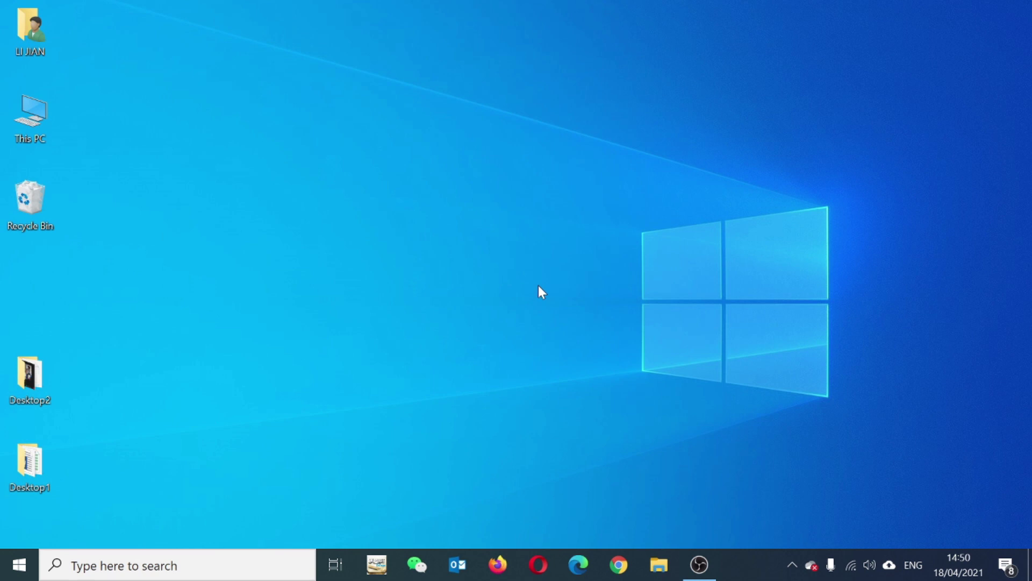